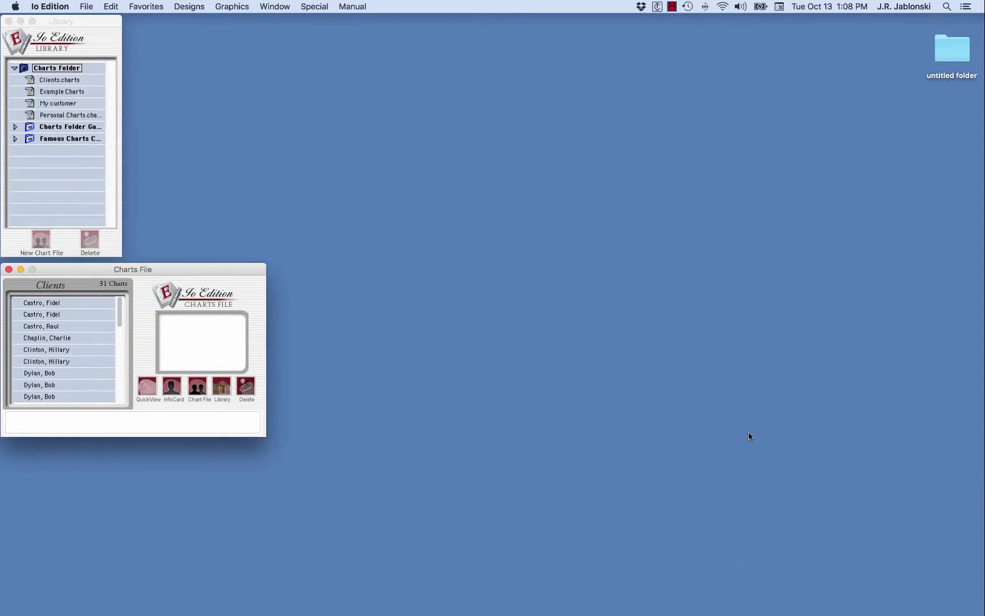
Step: Close the Clients charts file and check the local position coordinates in the preferences
left_click(9, 270)
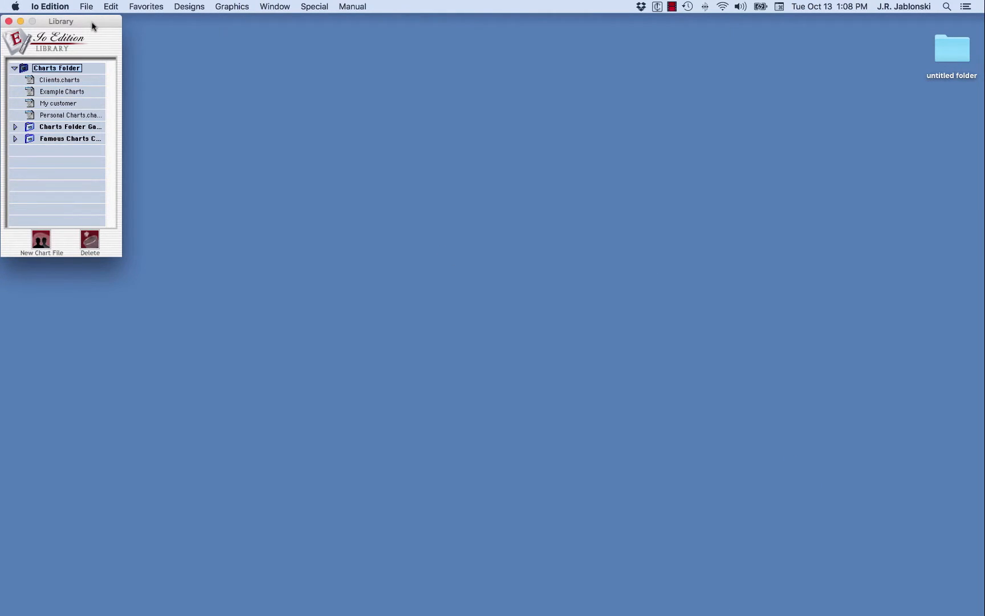
left_click_drag(93, 26, 94, 26)
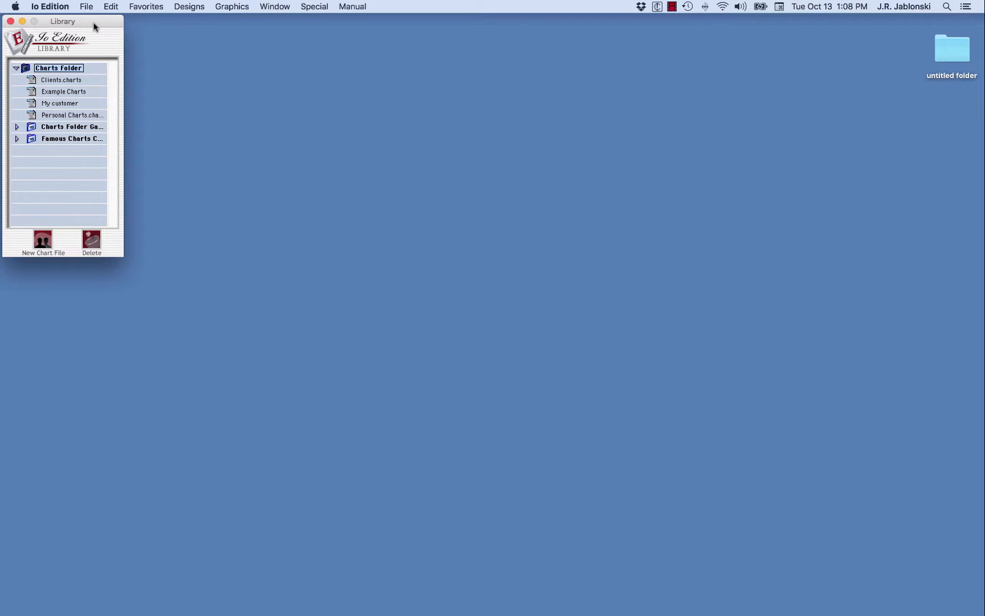
left_click(57, 6)
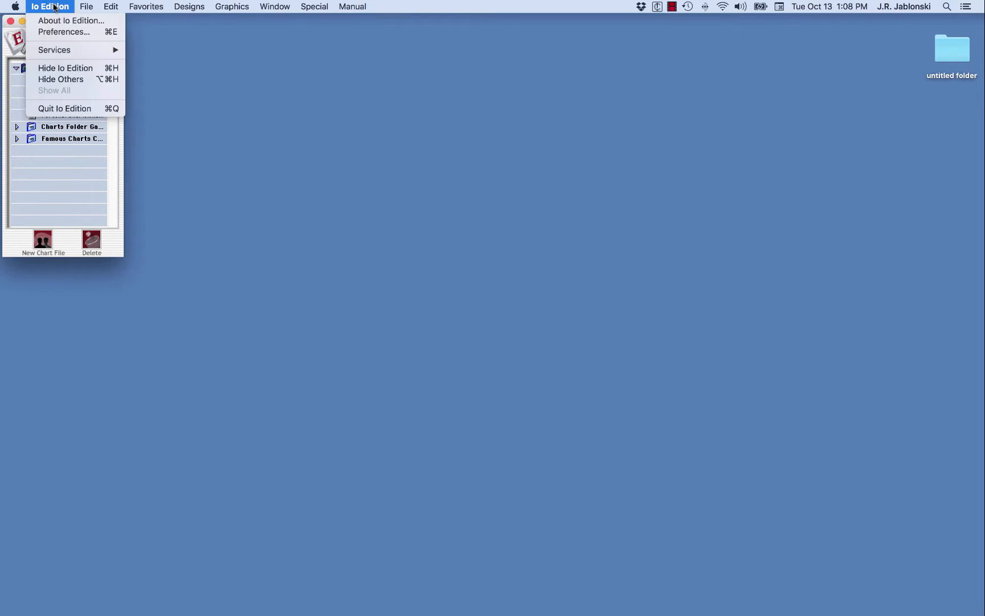
left_click(55, 32)
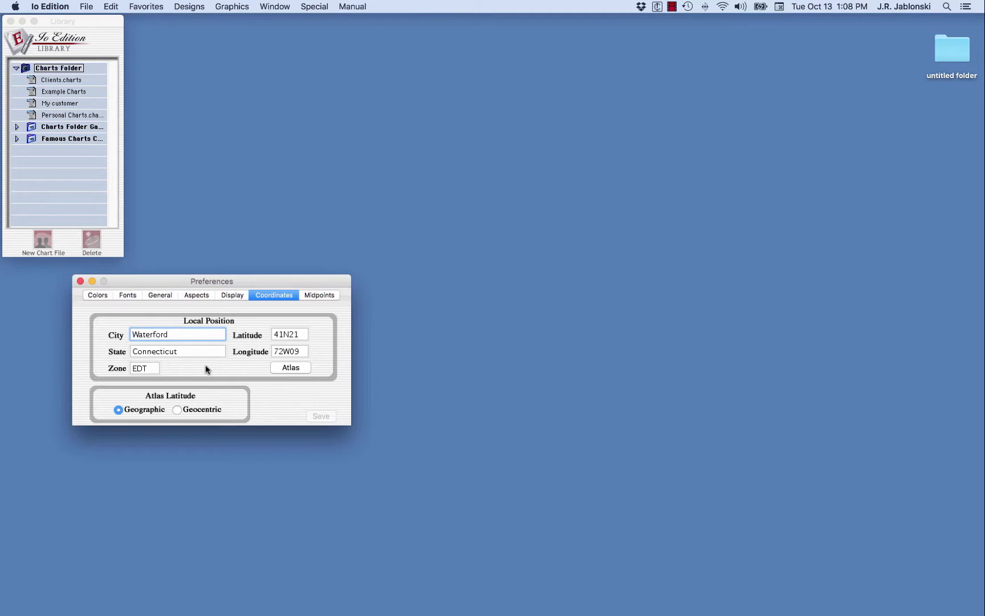
left_click(80, 282)
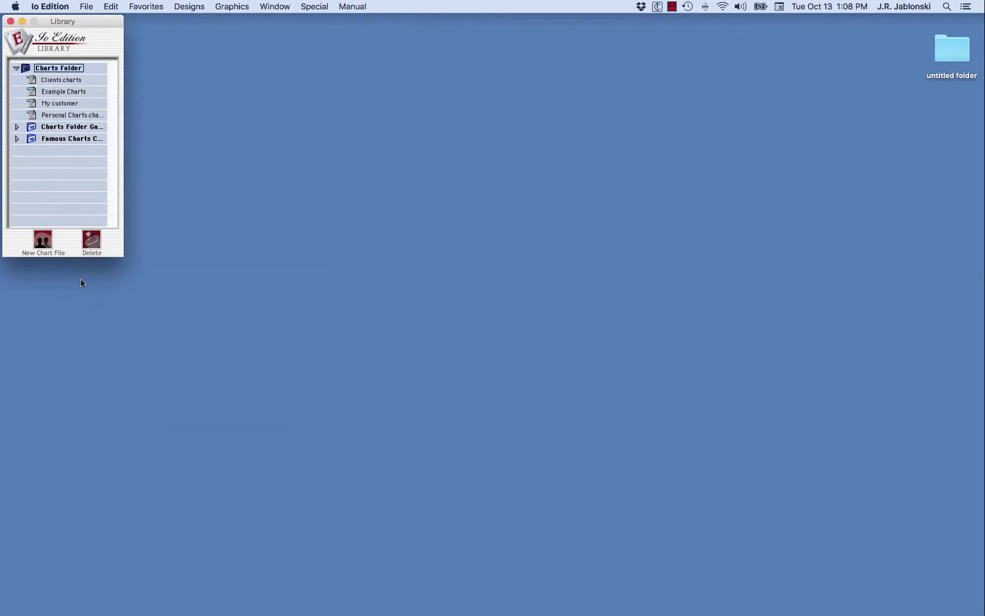
Step: Open the favorite Aspects and Houses design with no chart selected, shift its wheel slightly, and close it without saving
left_click(146, 8)
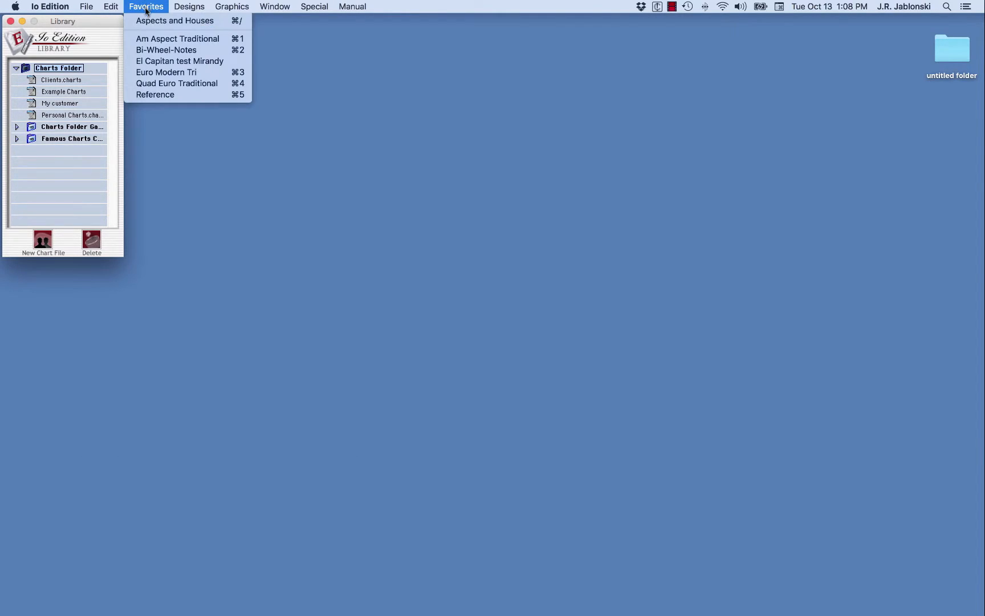
left_click(144, 21)
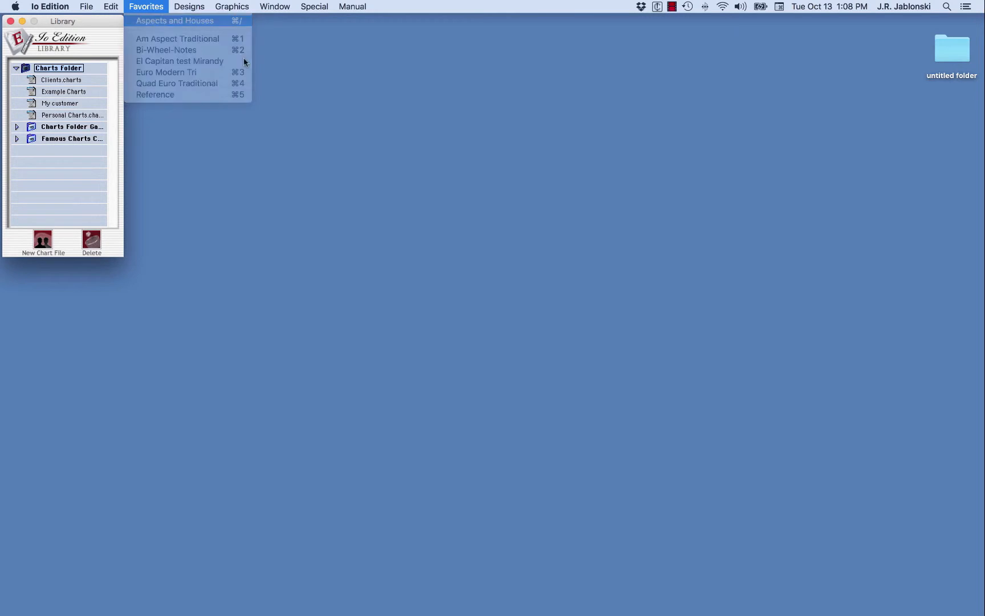
left_click_drag(405, 68, 476, 70)
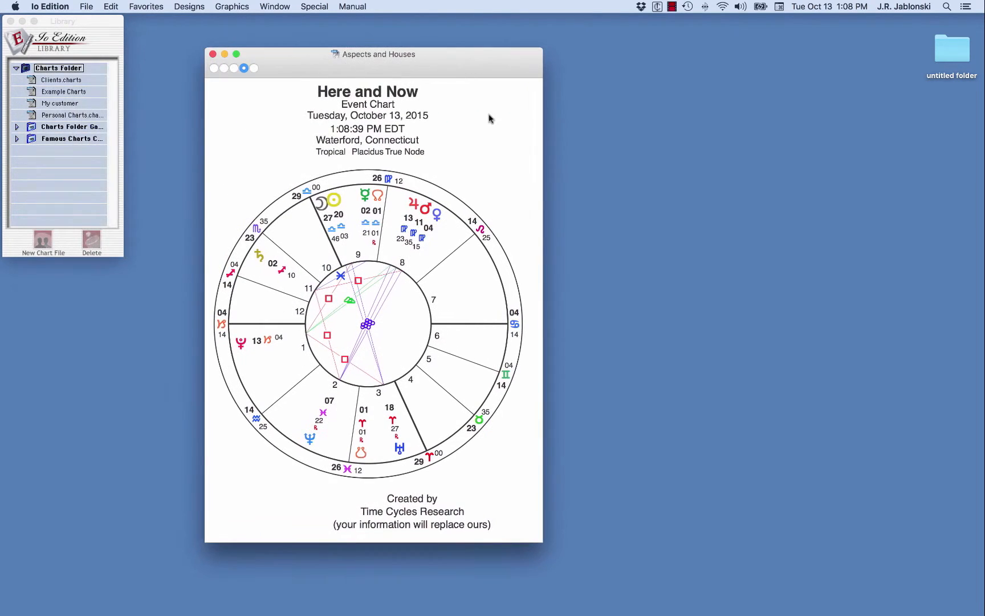
left_click_drag(390, 354, 397, 354)
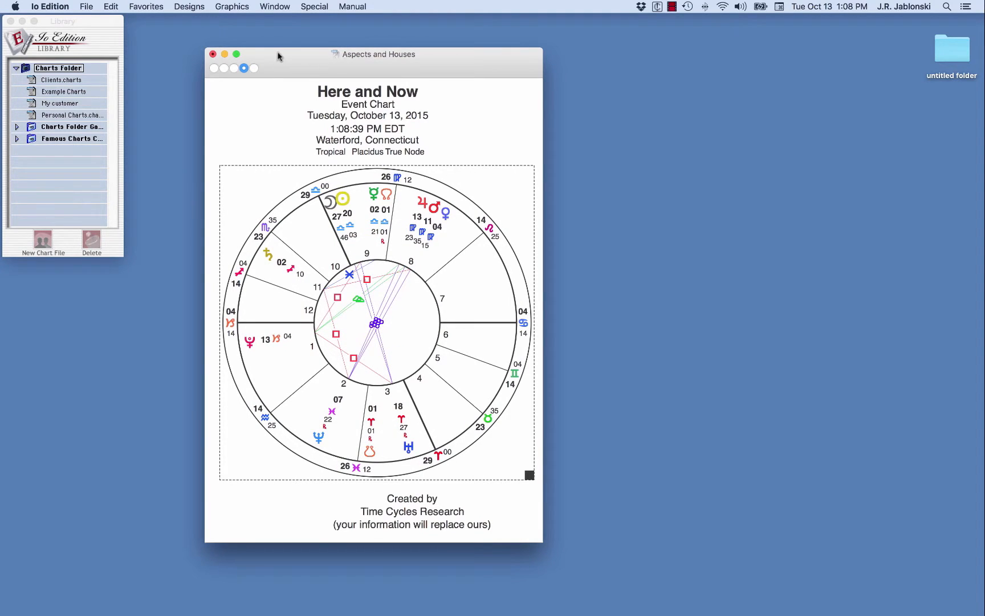
left_click(213, 54)
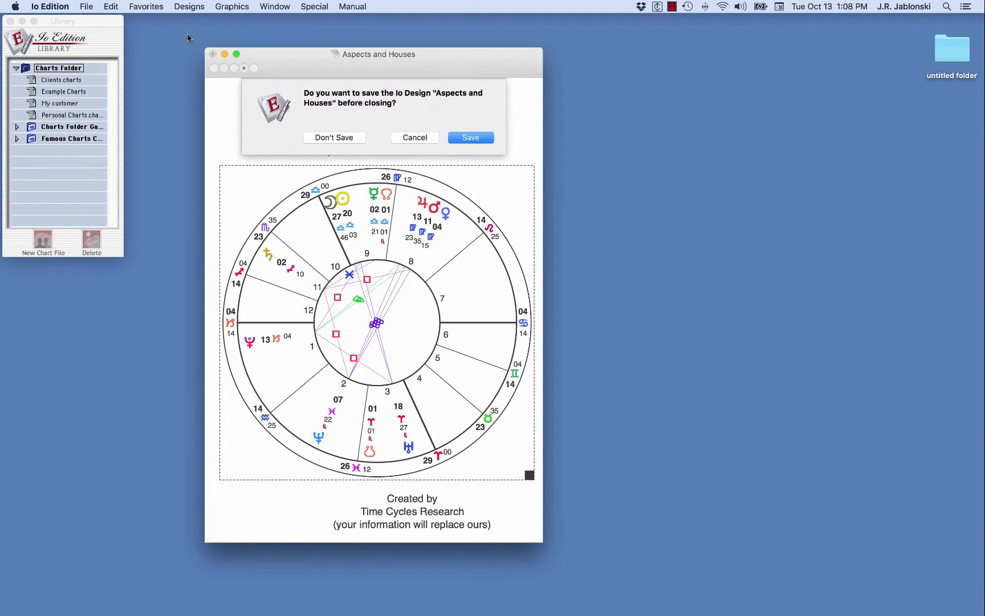
left_click(344, 140)
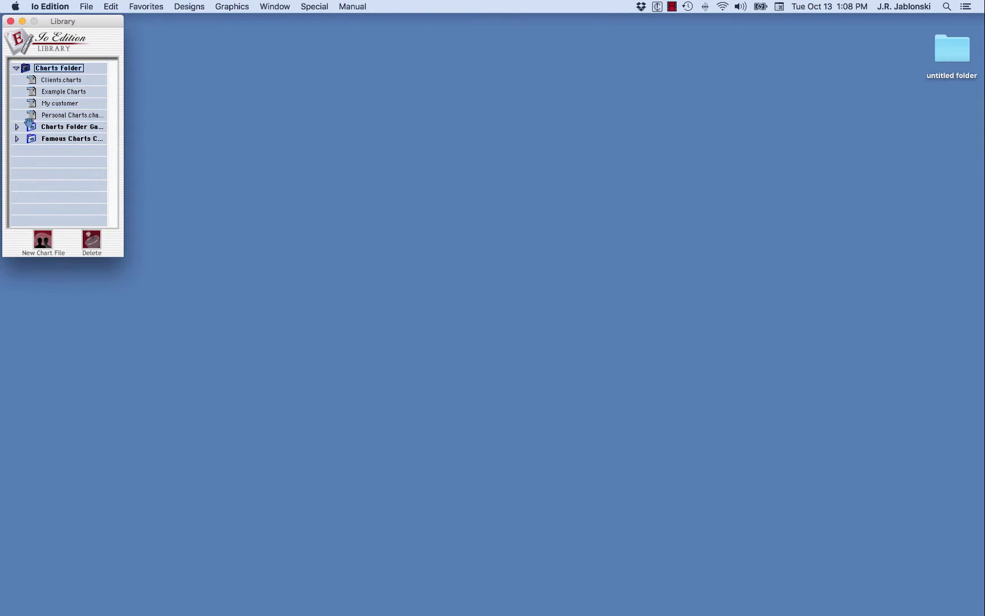
Step: Open Charlie Chaplin's natal chart from Clients.charts in the Bi-Wheel Reference design and move the design window clear of the other windows
double_click(65, 81)
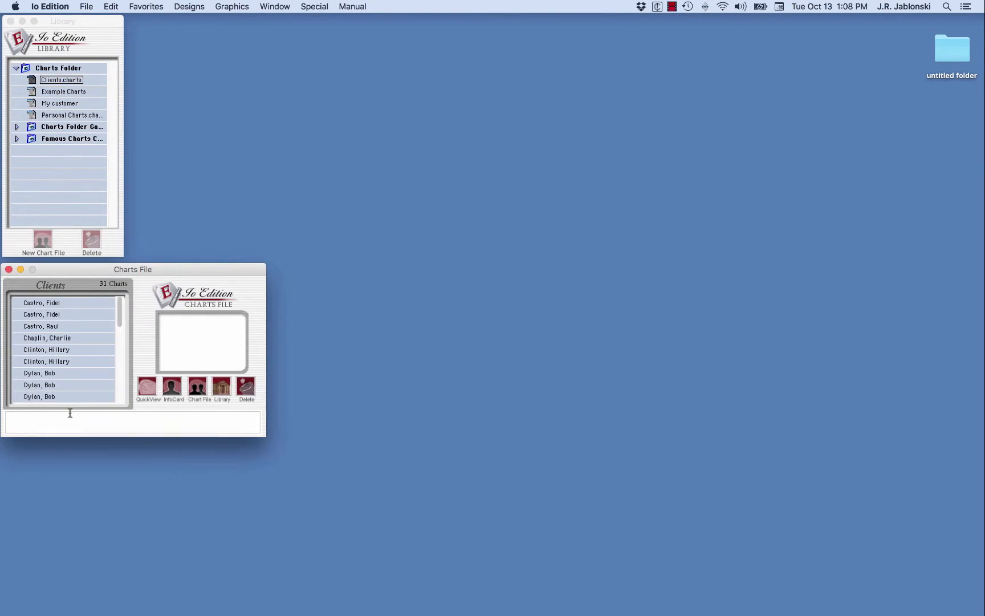
left_click(55, 340)
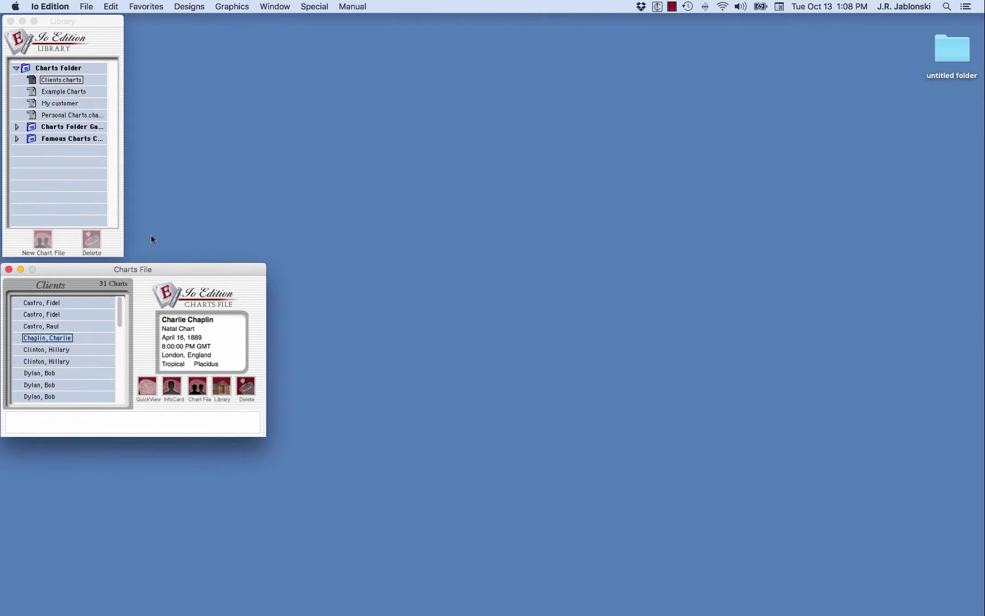
left_click(191, 5)
mouse_move(191, 22)
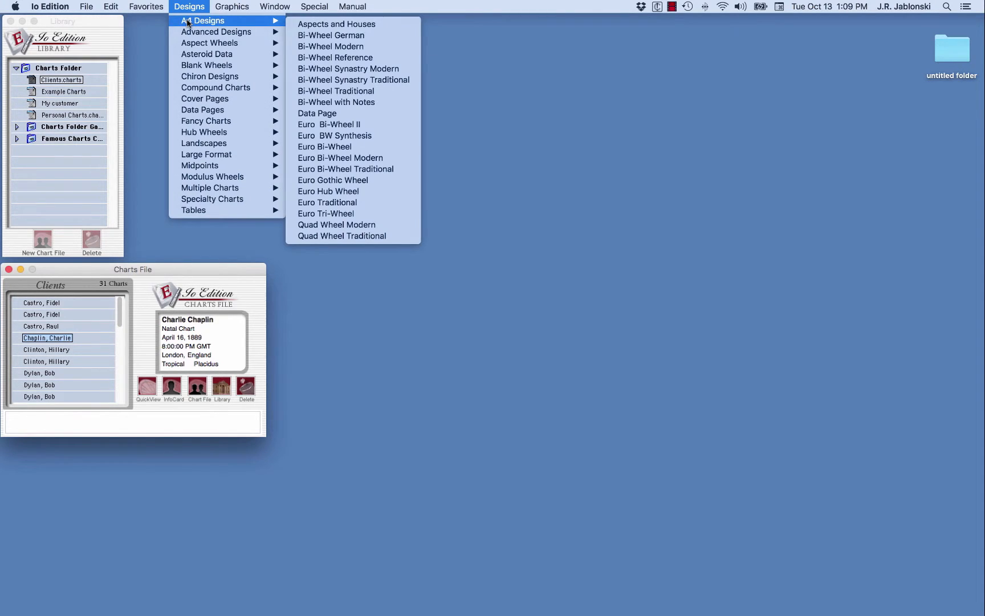
left_click(372, 57)
left_click_drag(223, 57, 531, 54)
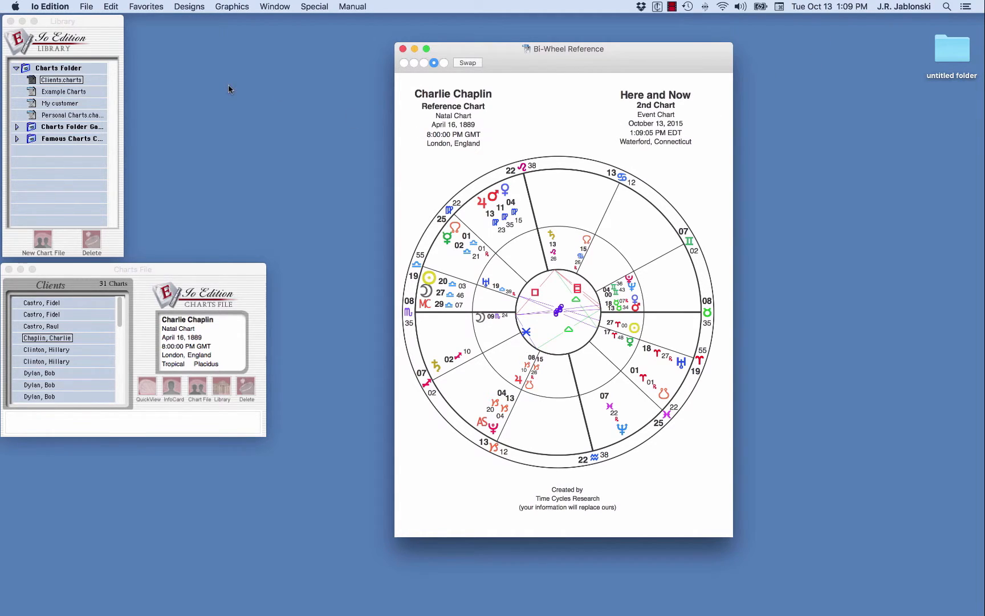
Step: Create a new chart of type Event Chart and name it Transit, leaving the first name empty
left_click(205, 270)
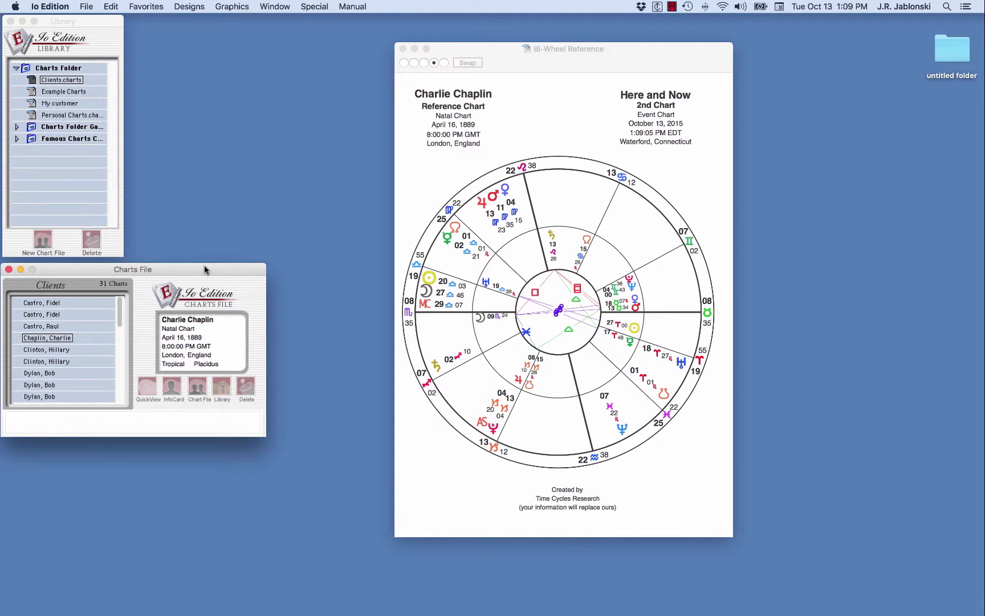
left_click_drag(206, 270, 207, 271)
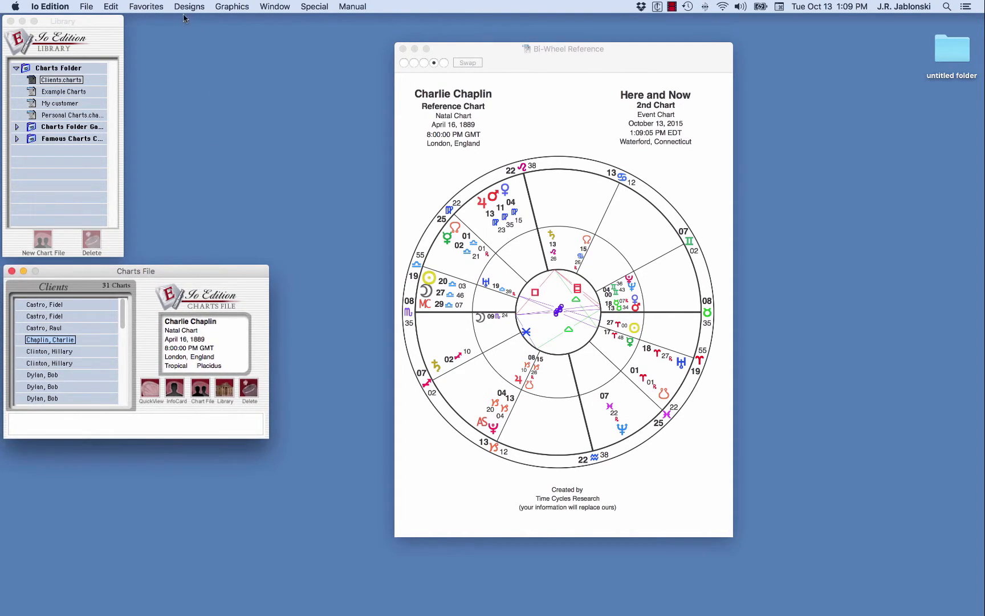
left_click(87, 6)
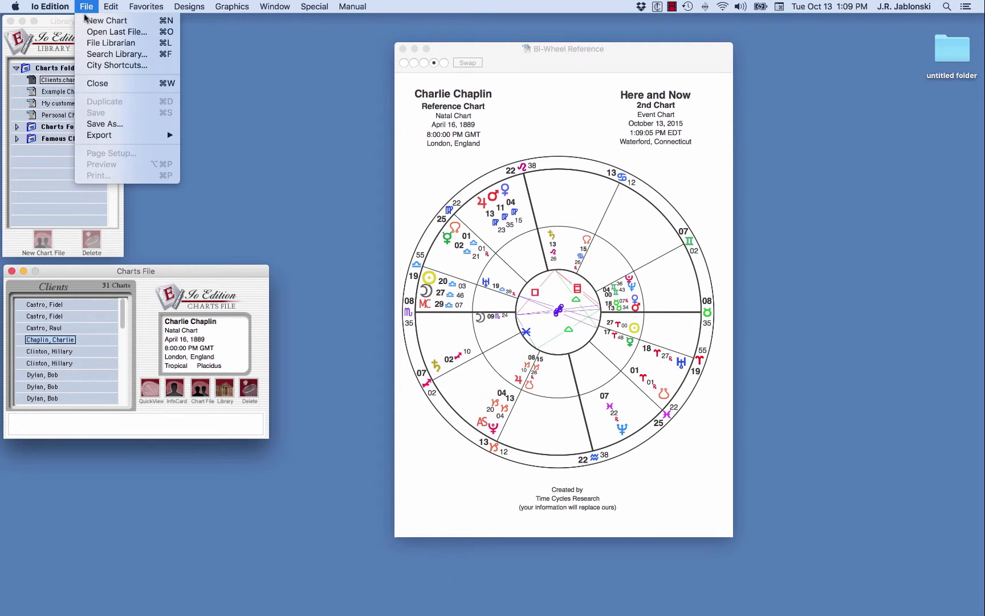
left_click(88, 21)
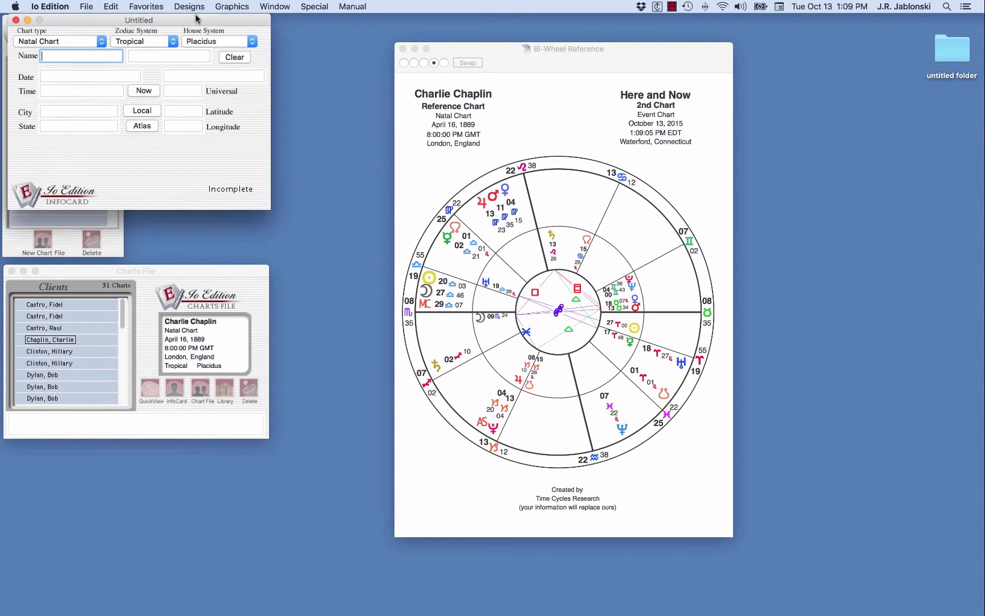
left_click_drag(183, 18, 302, 51)
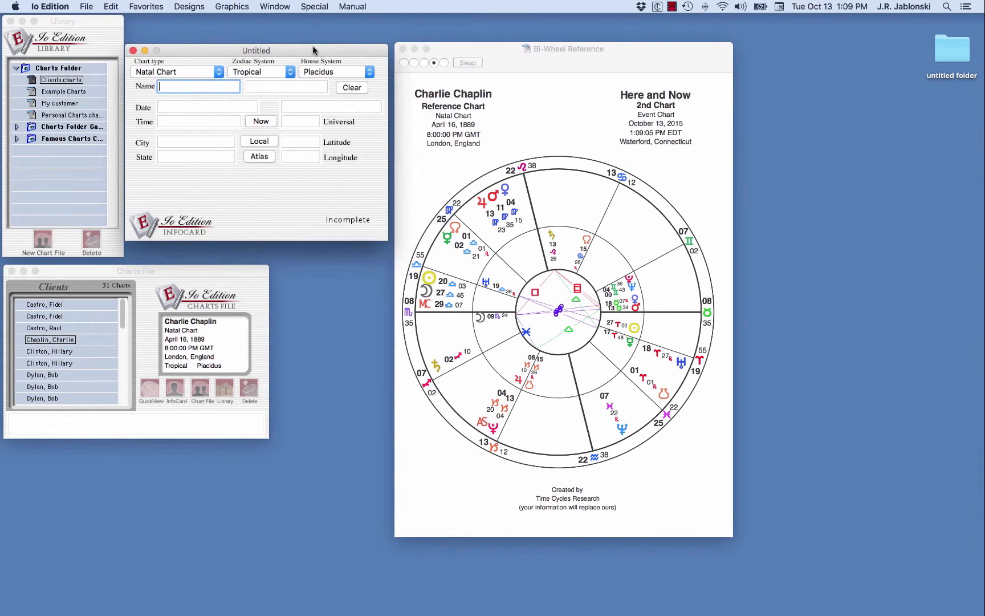
left_click(221, 79)
left_click(200, 84)
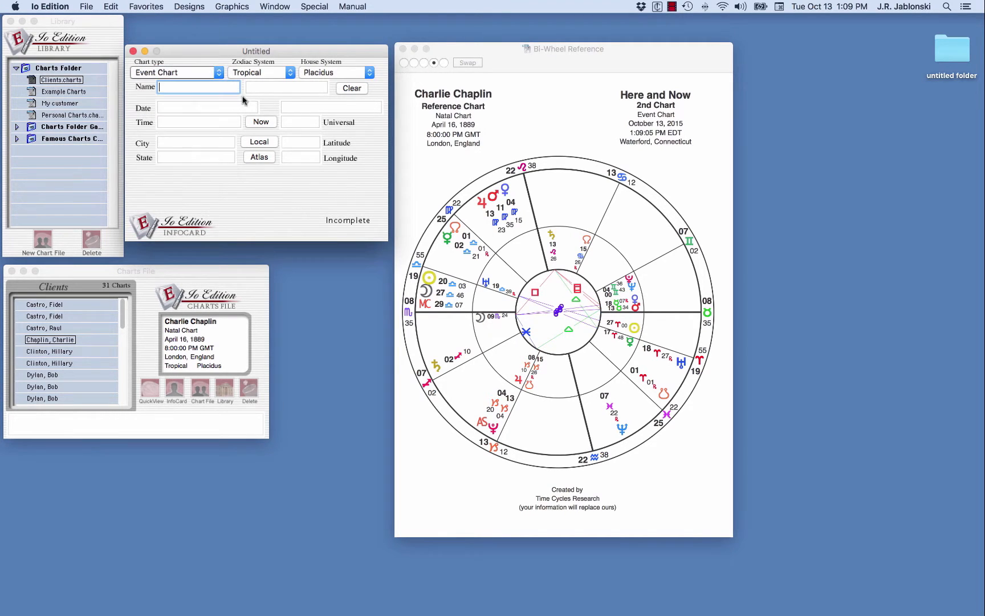
left_click(284, 89)
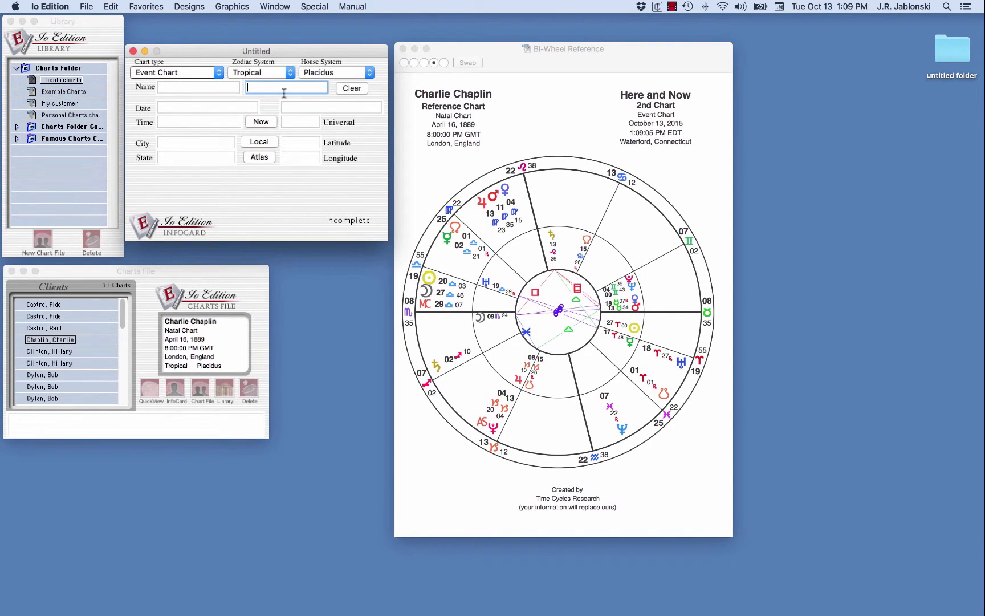
type("Transit")
key("Tab")
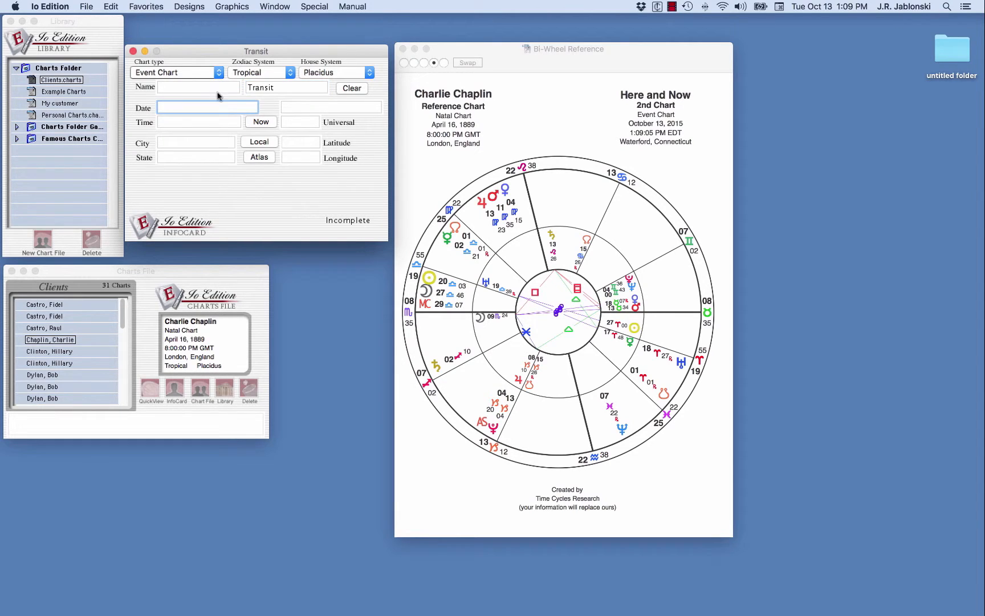
Step: Fill the Transit chart with the current date and time and the local position, and save it to the Clients file
left_click(261, 122)
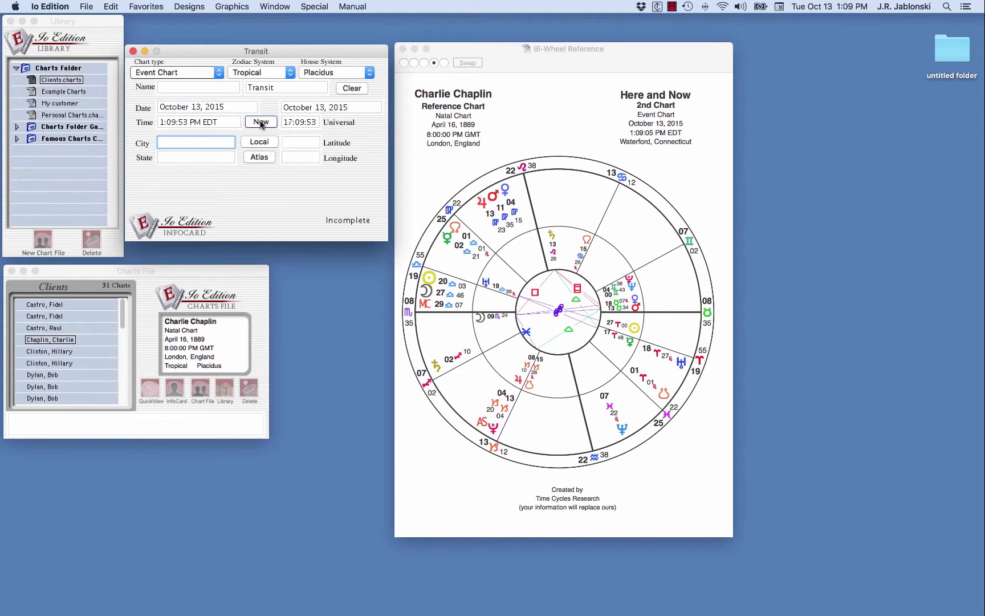
left_click(261, 143)
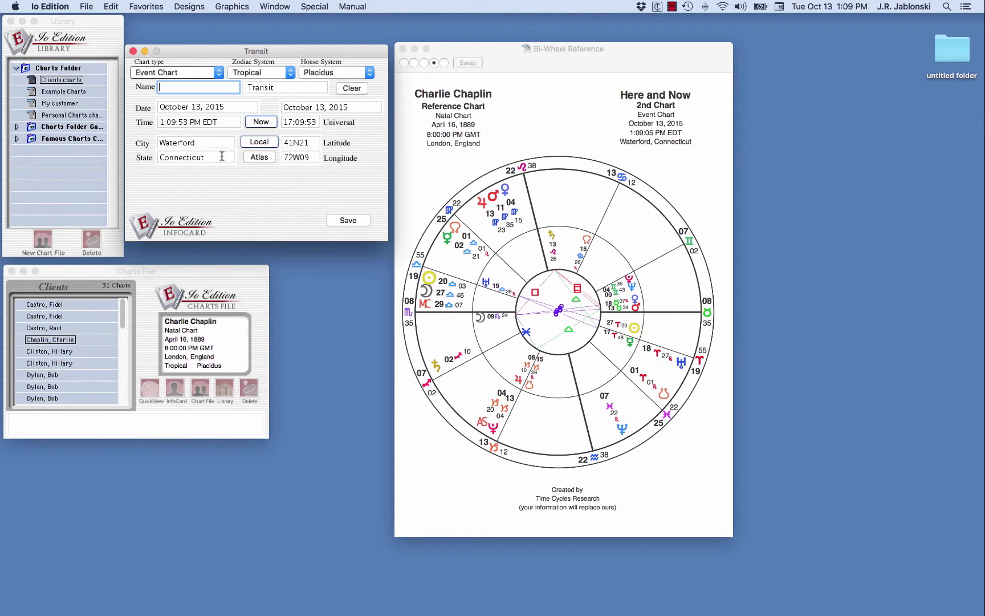
left_click(347, 220)
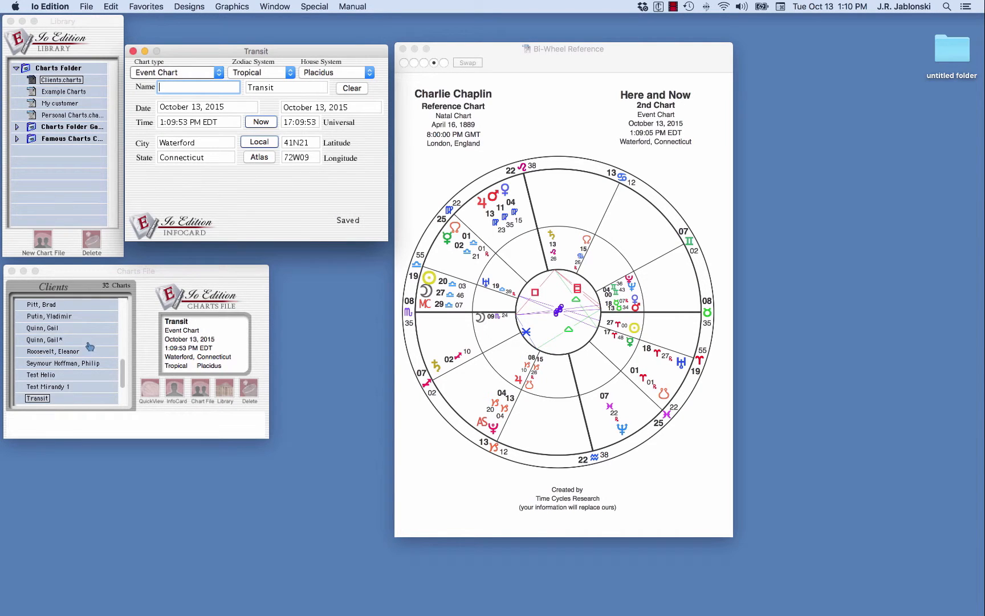
Step: Reopen the Transit chart's infocard from the Clients list, close the duplicate infocard, and move the remaining one above the list
double_click(37, 398)
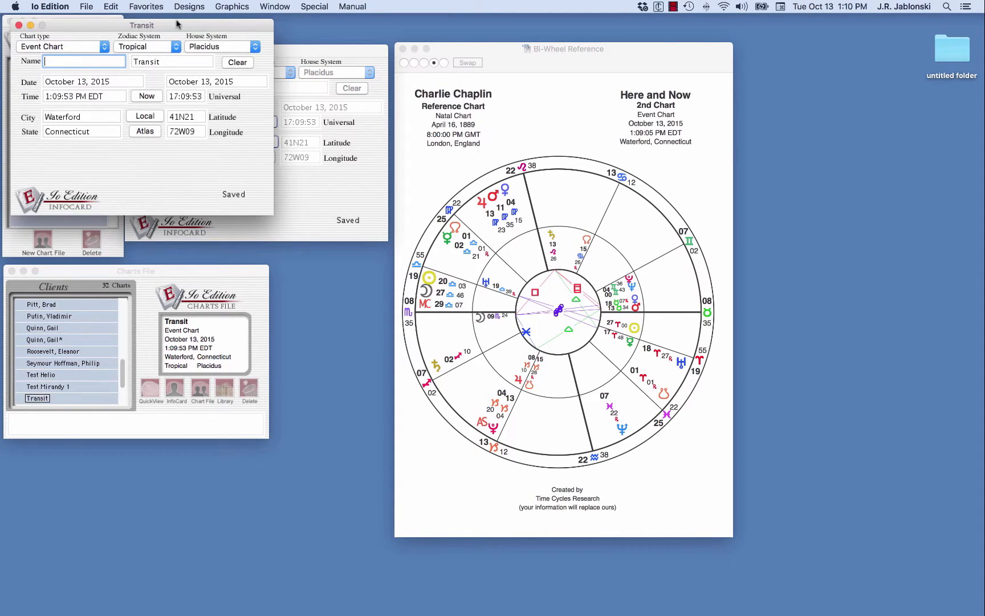
left_click_drag(176, 27, 309, 85)
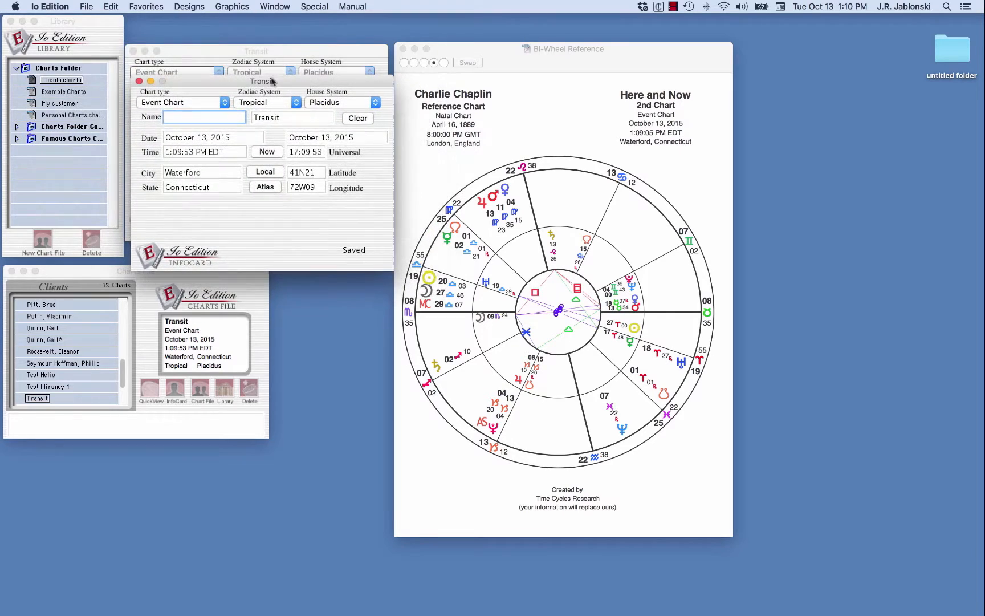
left_click(205, 51)
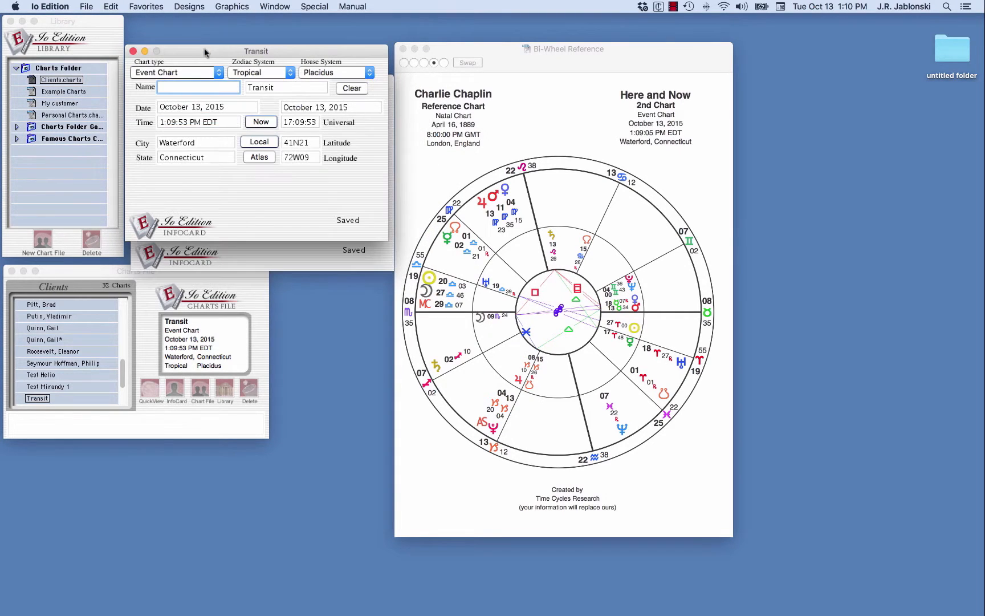
left_click(133, 51)
left_click_drag(288, 81, 283, 37)
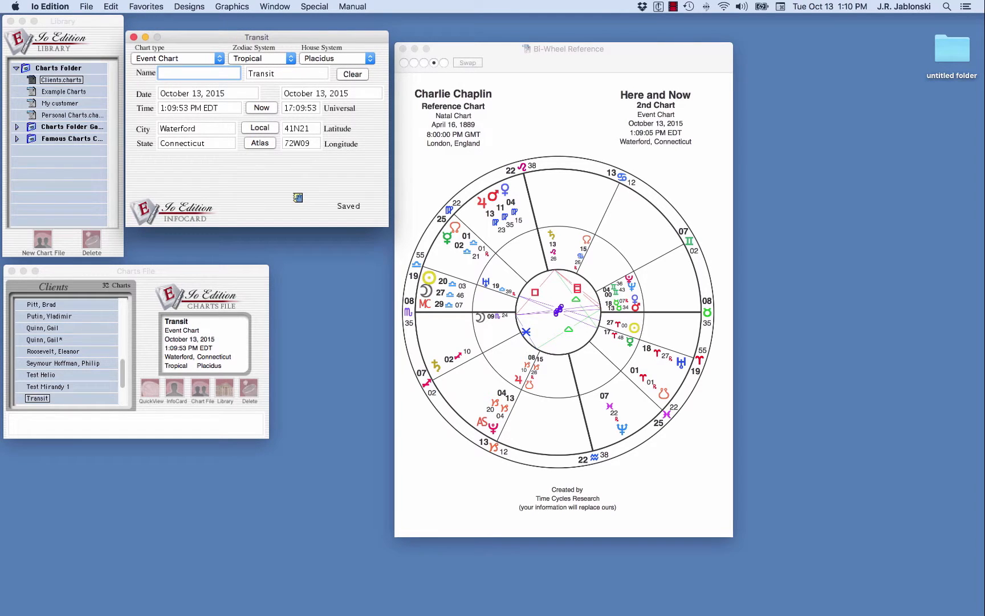
Step: Set the Transit chart's location to Santa Cruz, CA from the atlas, changing the time zone to PDT, and place it as the bi-wheel's second chart
double_click(197, 127)
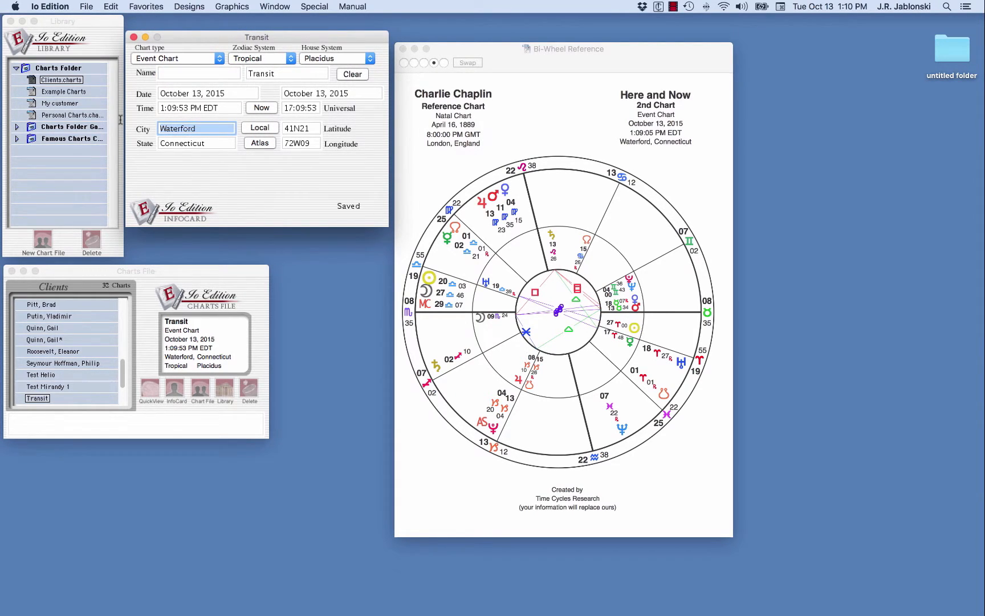
type("Sna")
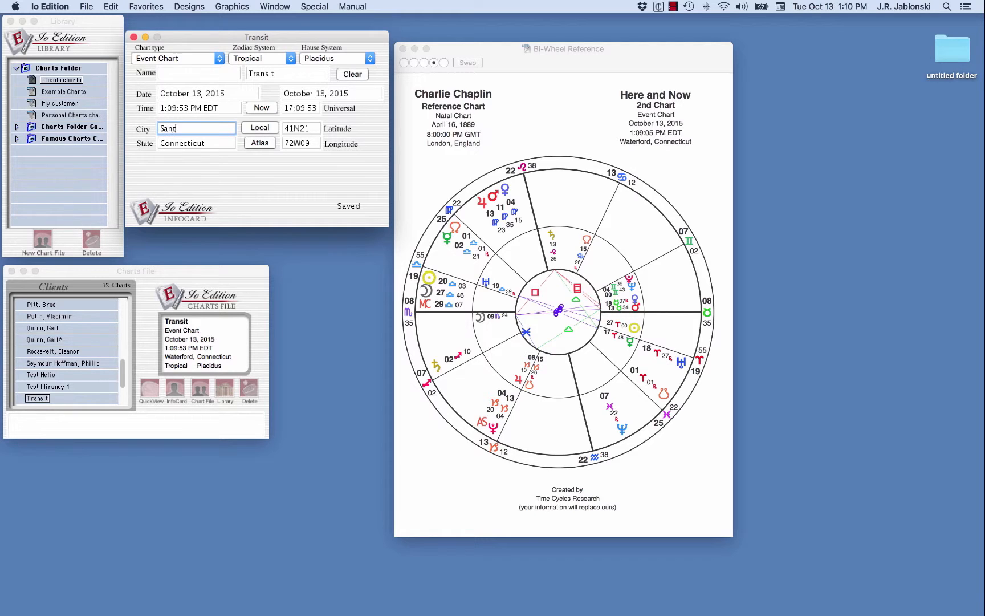
key("Tab")
type("C")
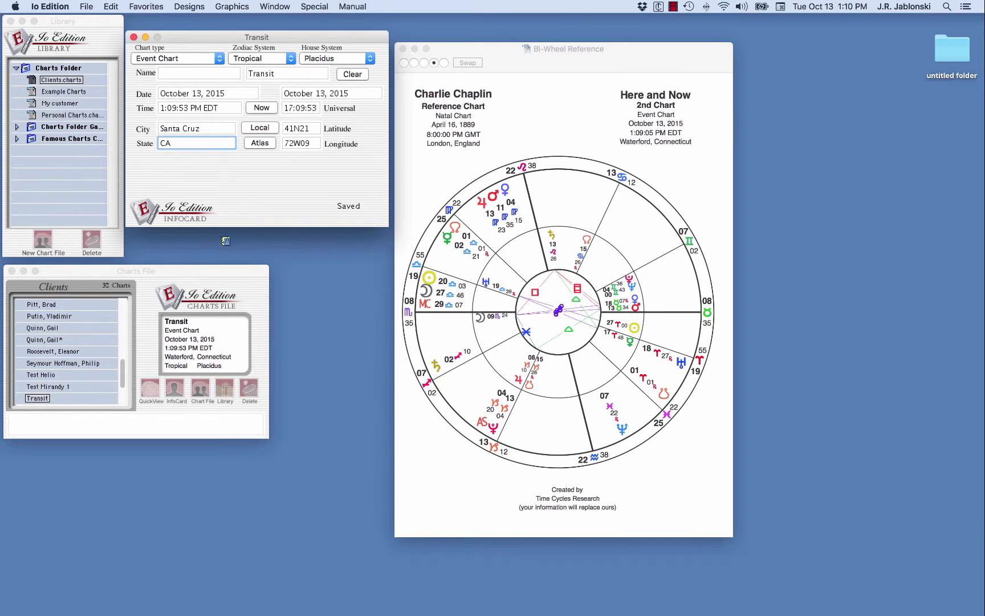
left_click(258, 144)
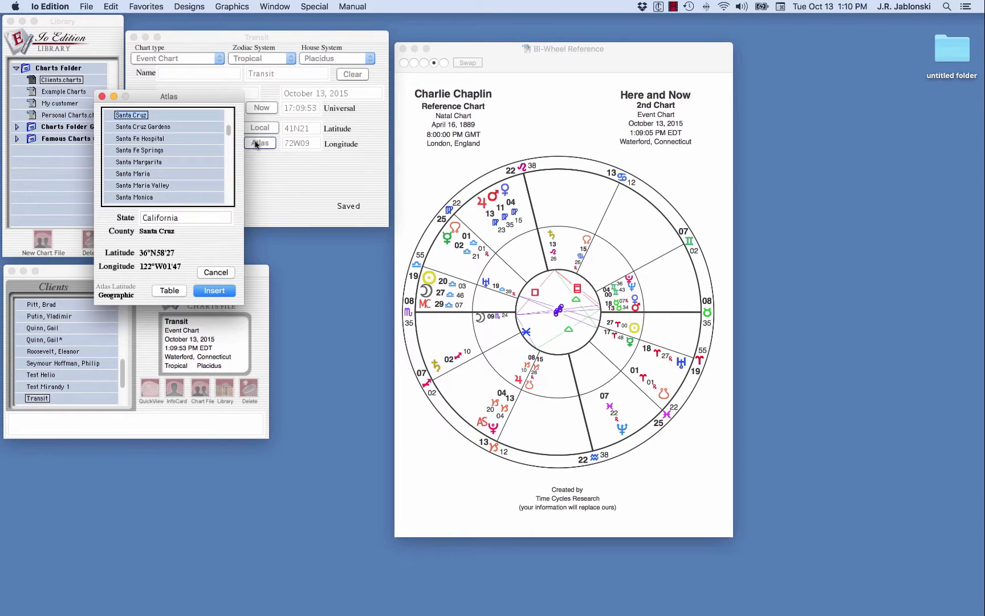
left_click(214, 291)
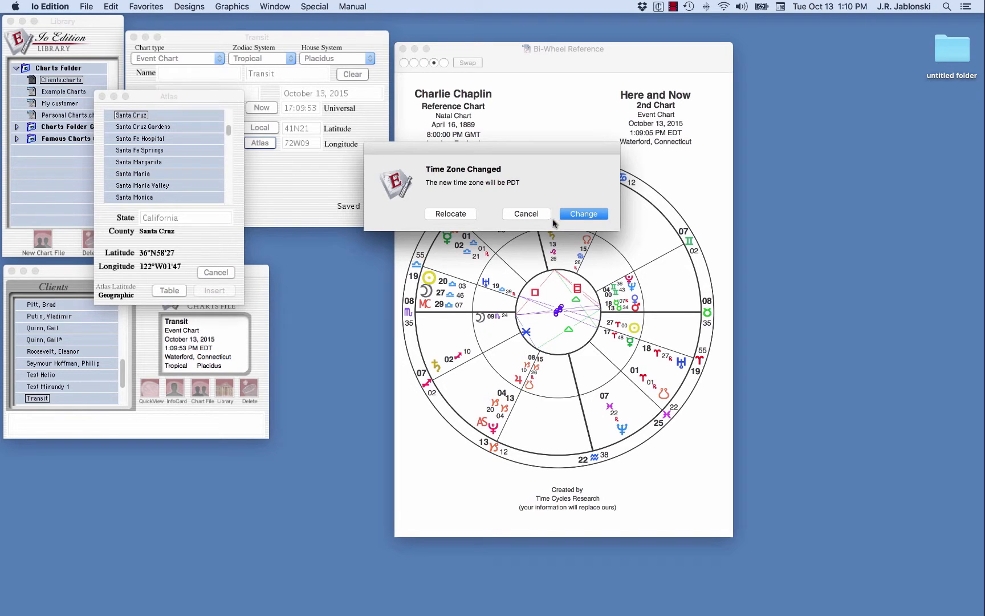
left_click(583, 214)
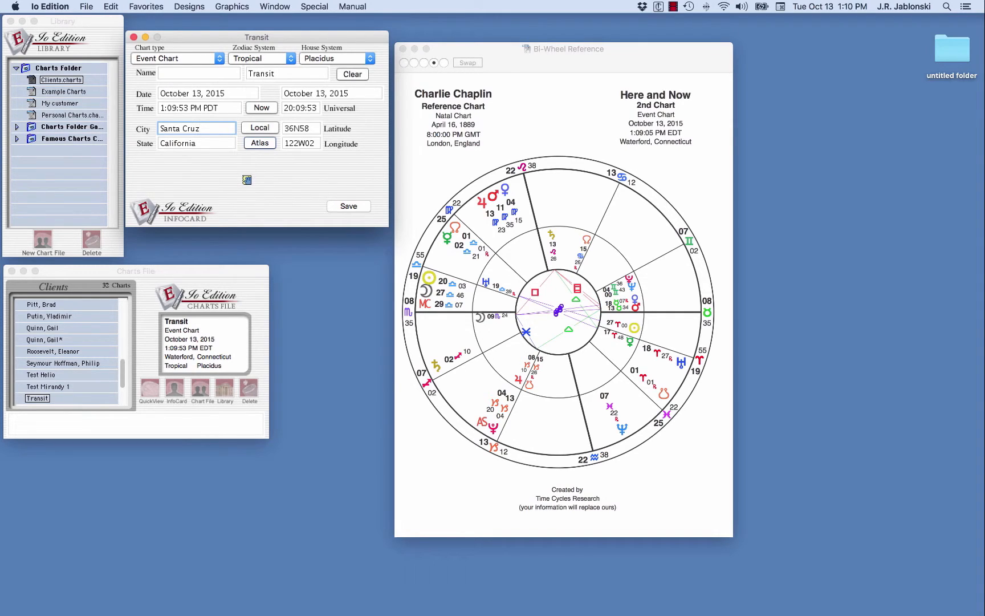
mouse_move(247, 179)
left_mouse_down()
mouse_move(654, 114)
mouse_move(653, 133)
left_mouse_up()
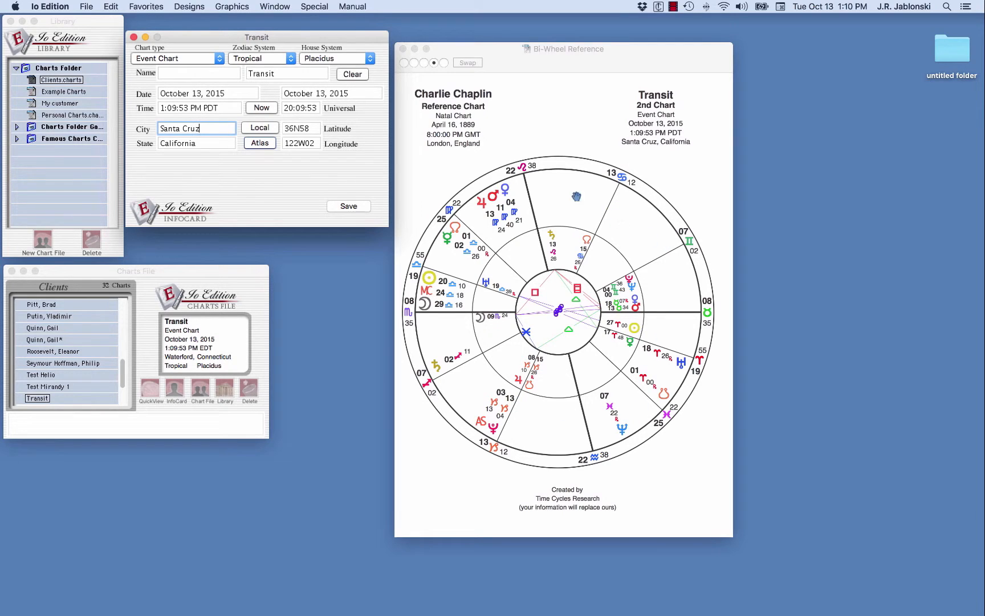
Step: Set the Transit chart's date to July 20 1998 and time to 2:08 pm, and reinsert Santa Cruz from the atlas
left_click_drag(235, 95, 159, 91)
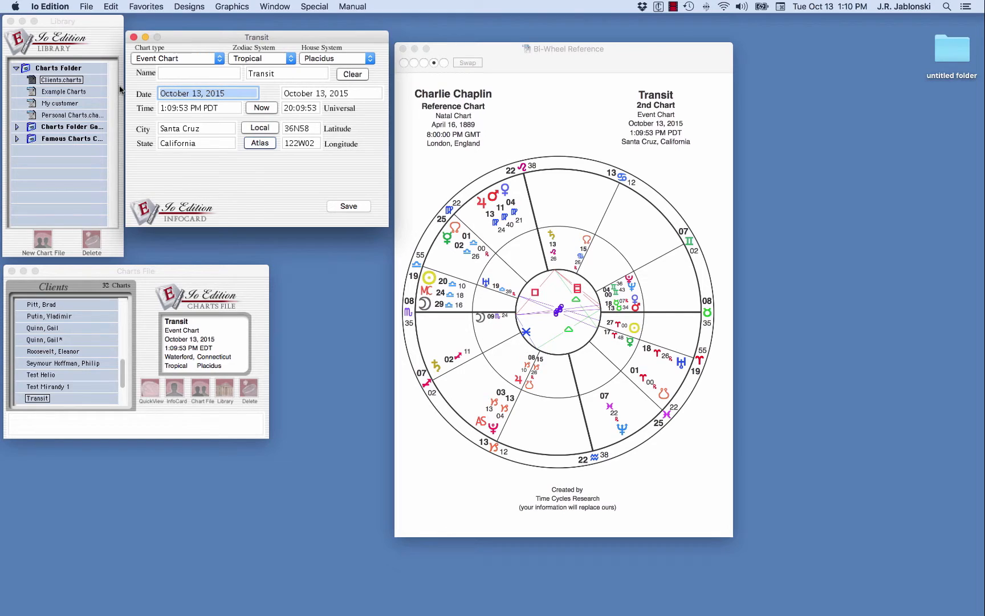
type("Ju")
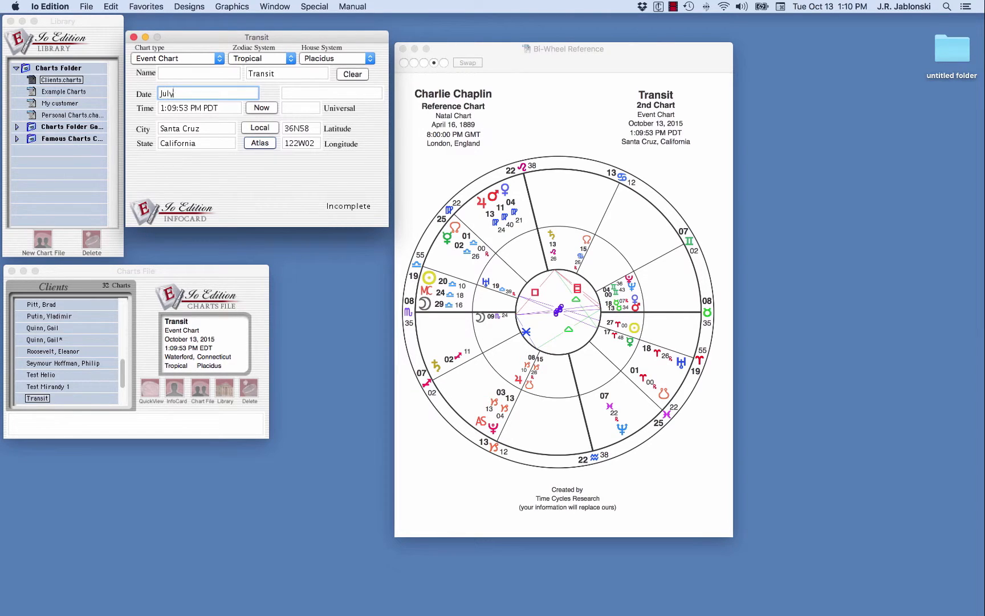
type("ly")
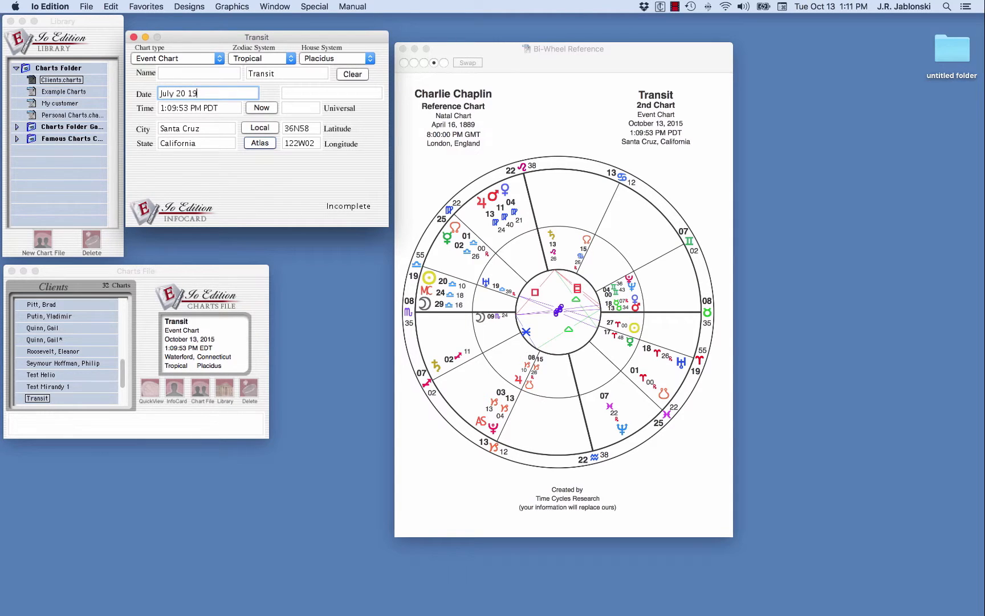
type("20 1998")
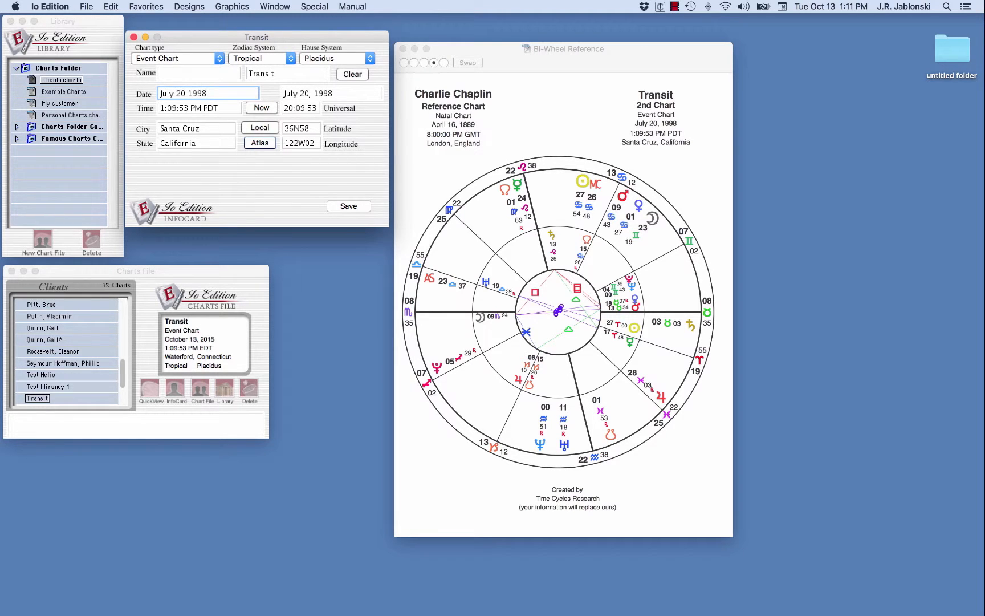
key("Tab")
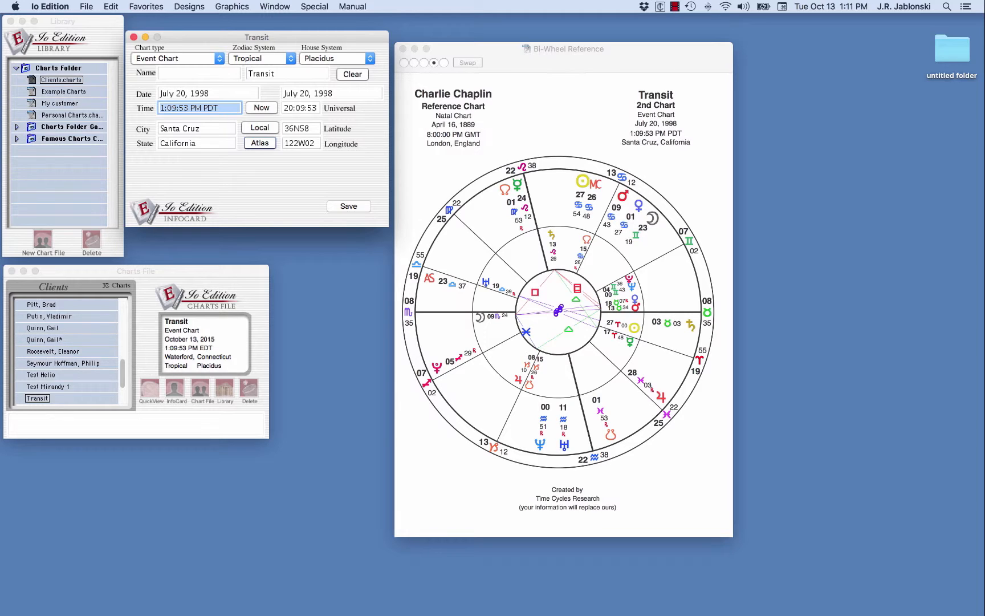
type("2 08 pm")
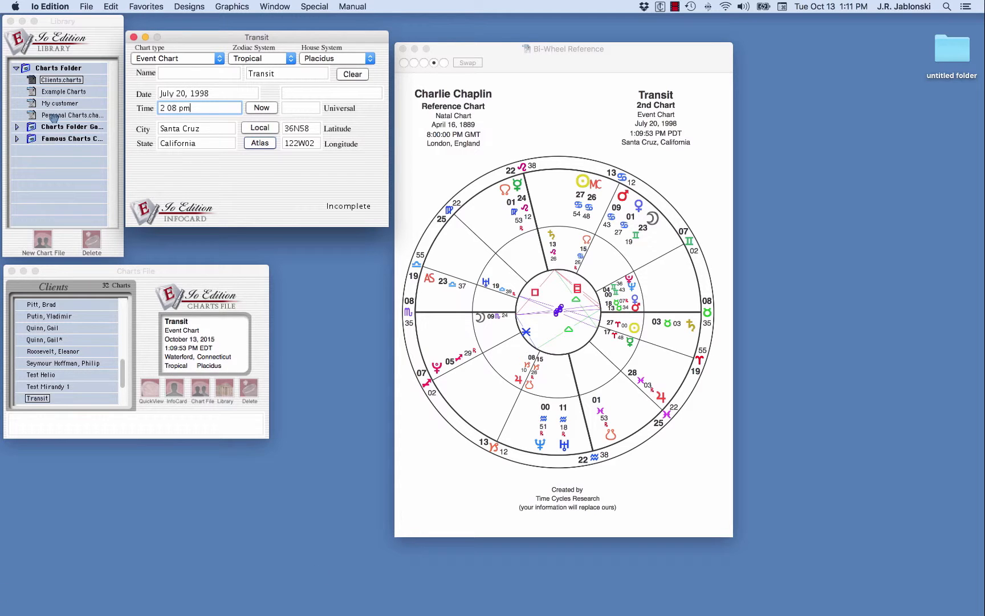
left_click(260, 143)
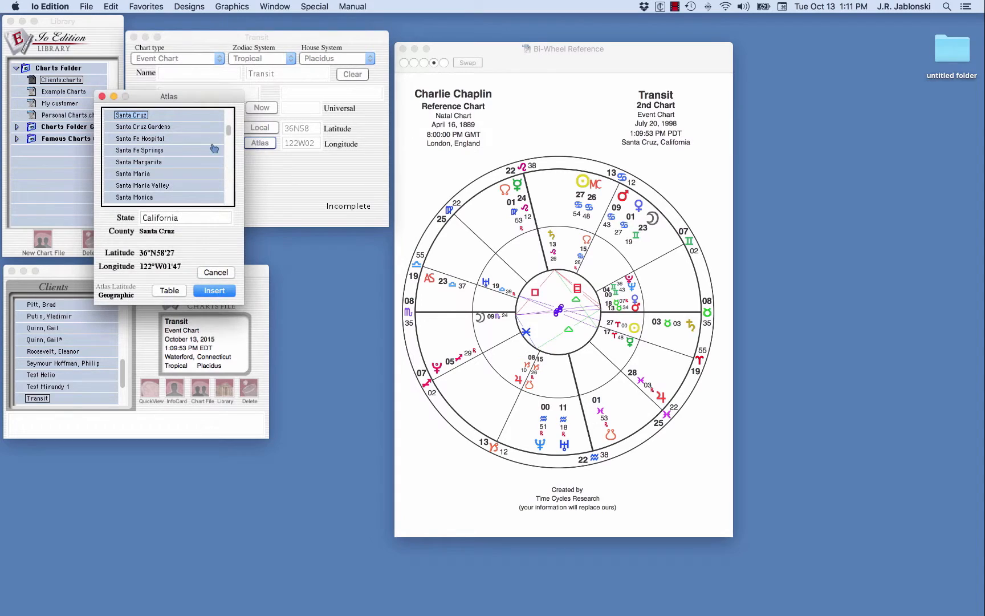
left_click(214, 291)
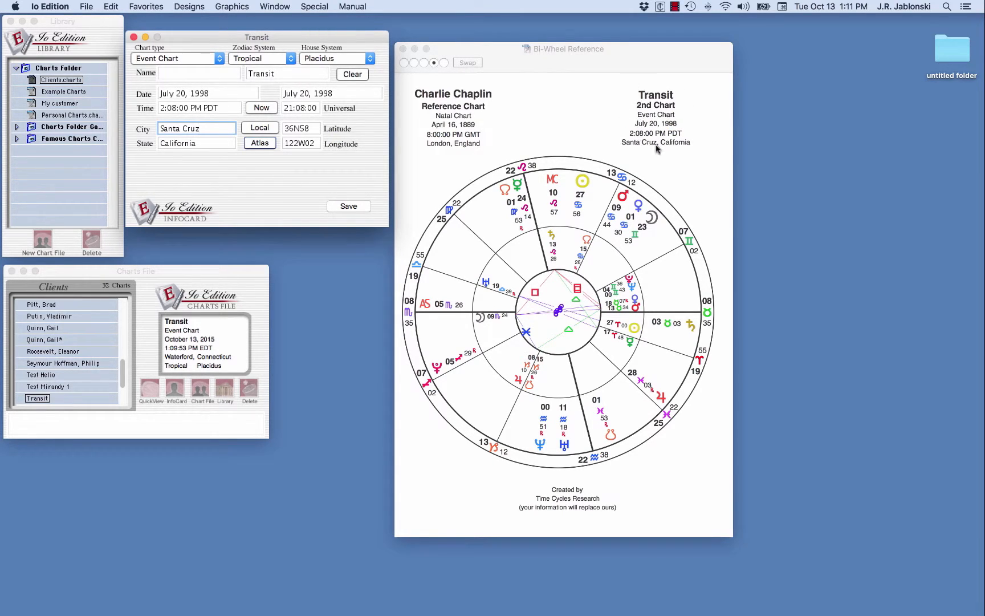
Step: Advance the Transit chart's time by one hour to 3:08:00 PM and shift the Bi-Wheel Reference window slightly away from the infocard
left_click(177, 108)
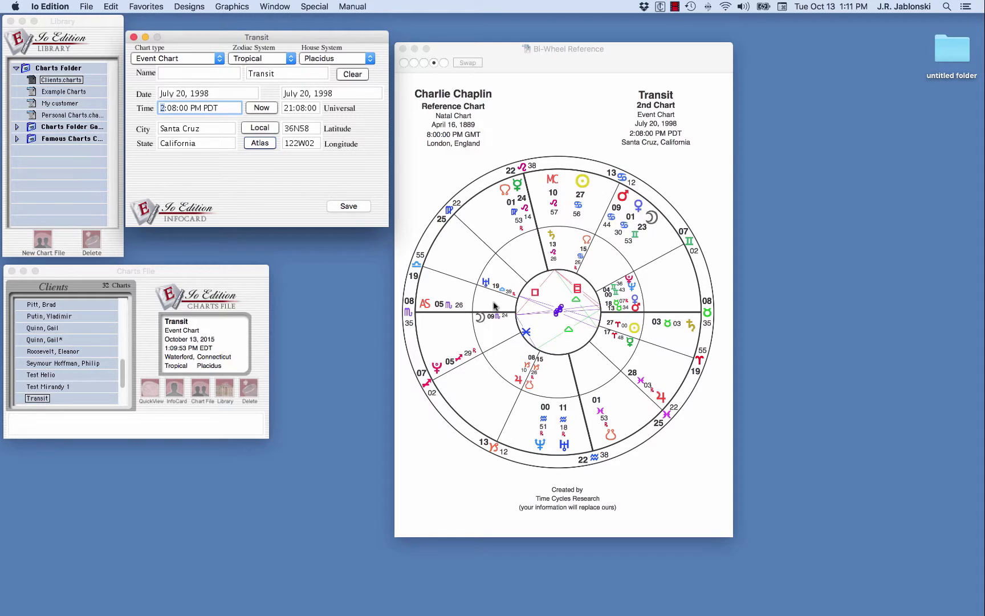
key("Up")
left_click(694, 154)
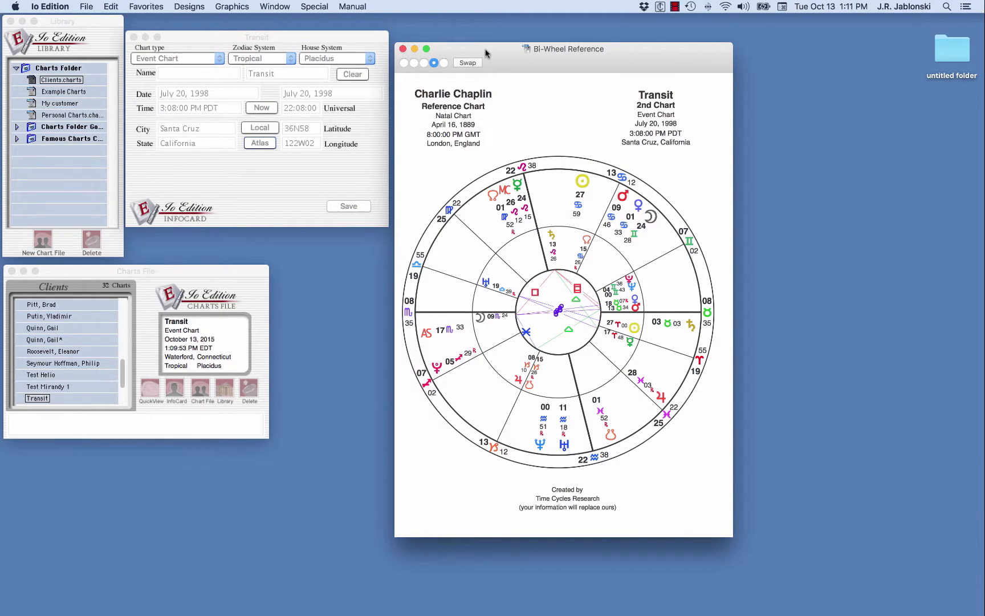
left_click_drag(485, 53, 494, 41)
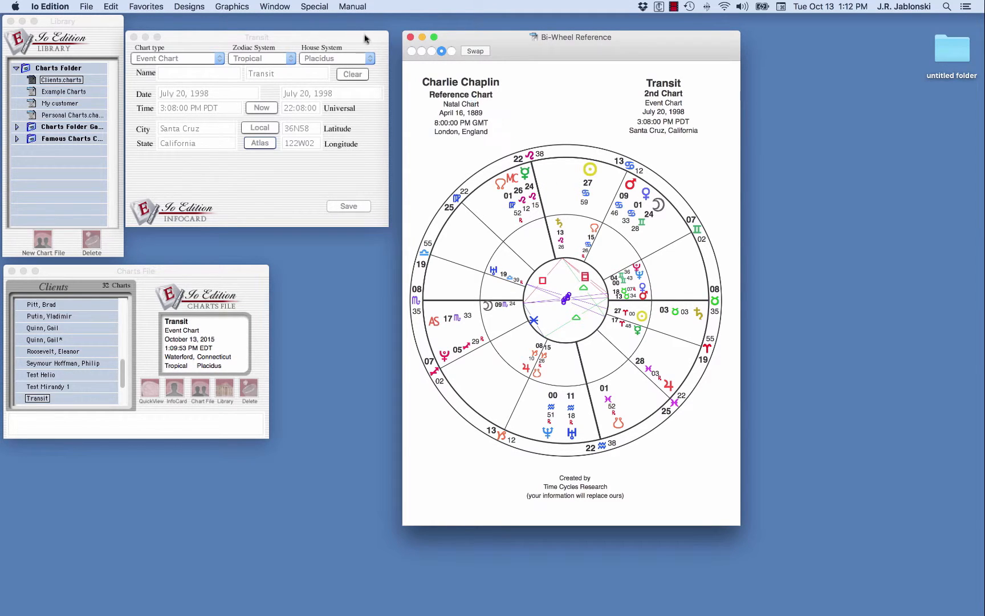
Step: Open the Transit Searches window to view its search settings for the Transit chart, and close it without listing anything
left_click(314, 7)
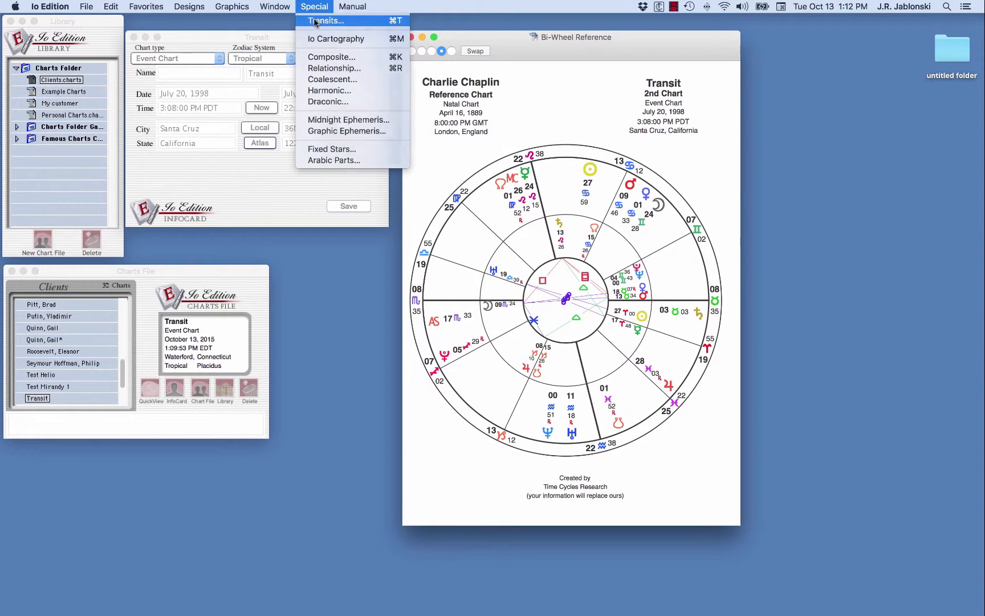
left_click(317, 22)
left_click_drag(229, 18, 346, 28)
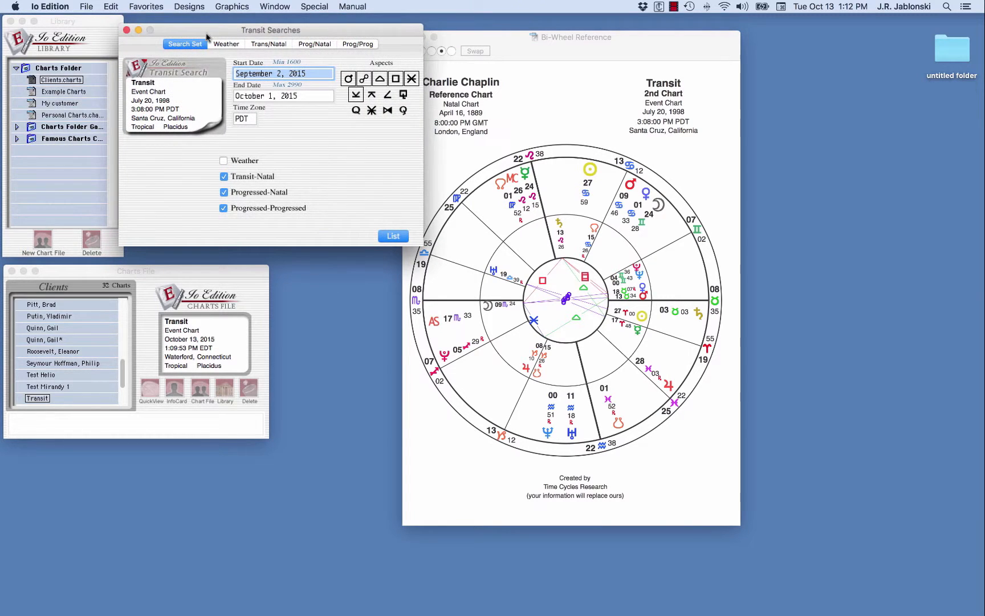
left_click(127, 31)
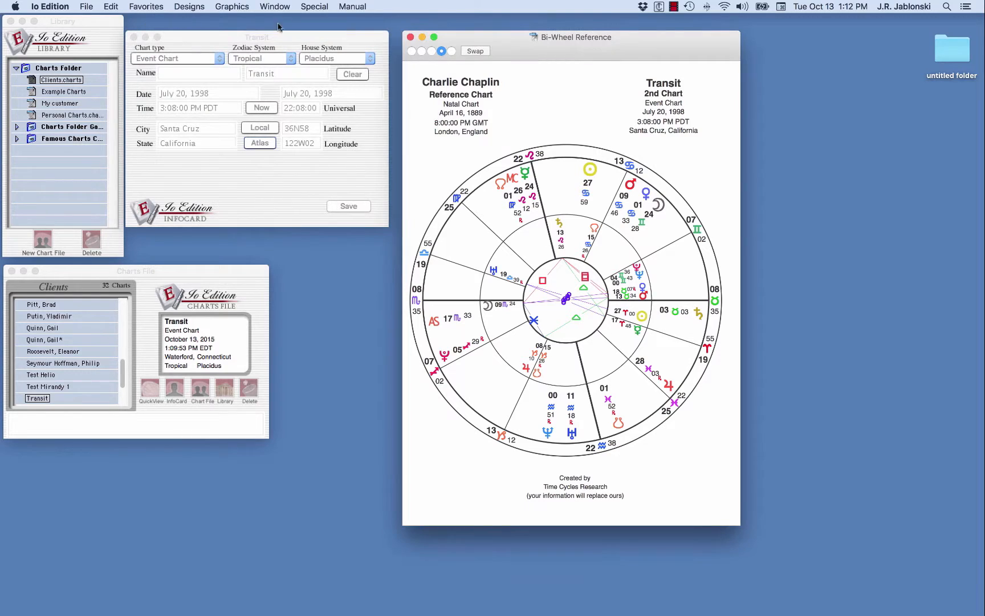